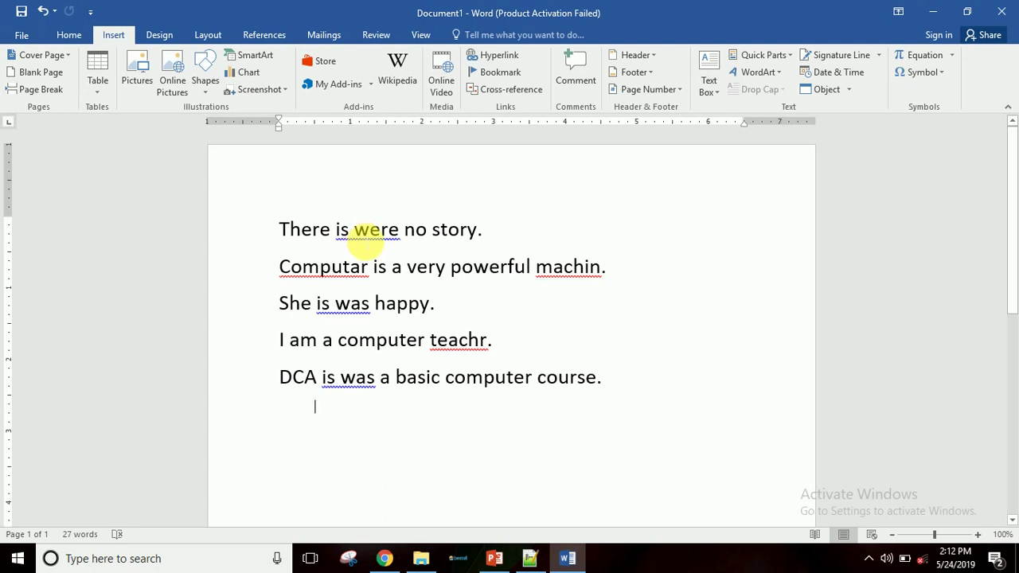
Replace 'were' with the suggested 'is' so the first sentence reads 'There is no story.'
{"action": "right_click", "coordinate": [366, 239]}
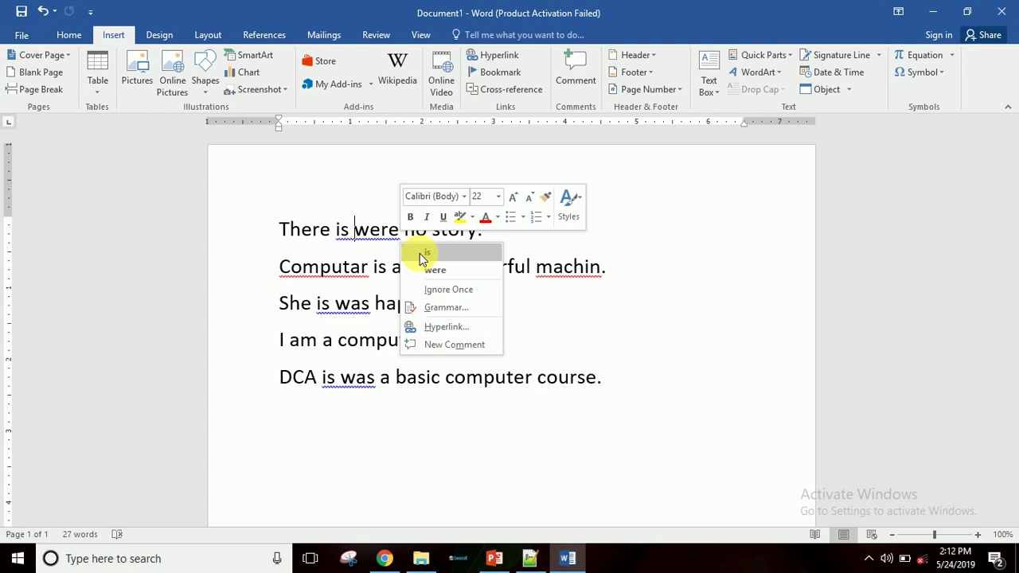
{"action": "left_click", "coordinate": [421, 253]}
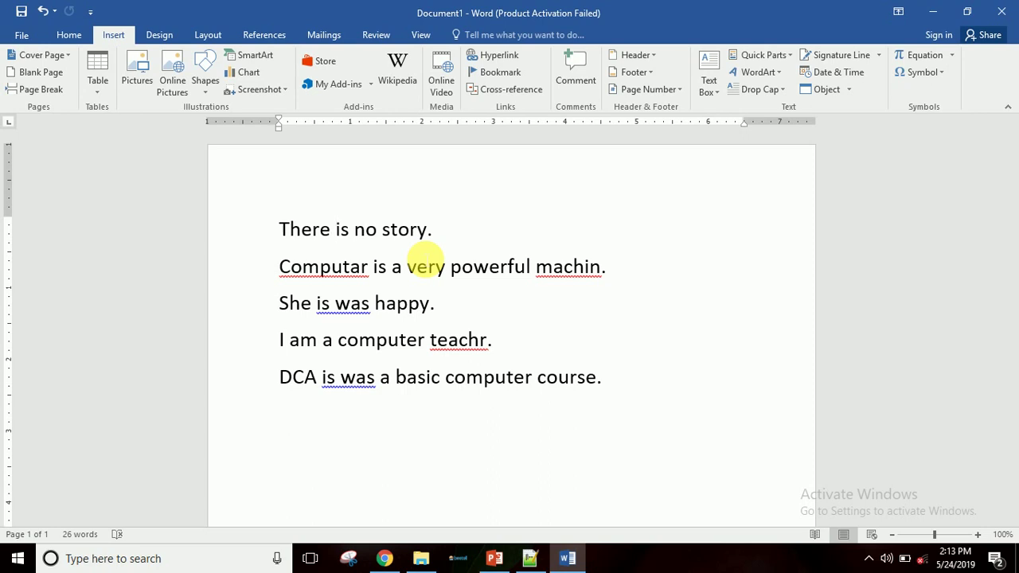
Accept the spelling suggestion 'Computer' for 'Computar' in the second sentence
{"action": "left_click", "coordinate": [333, 269]}
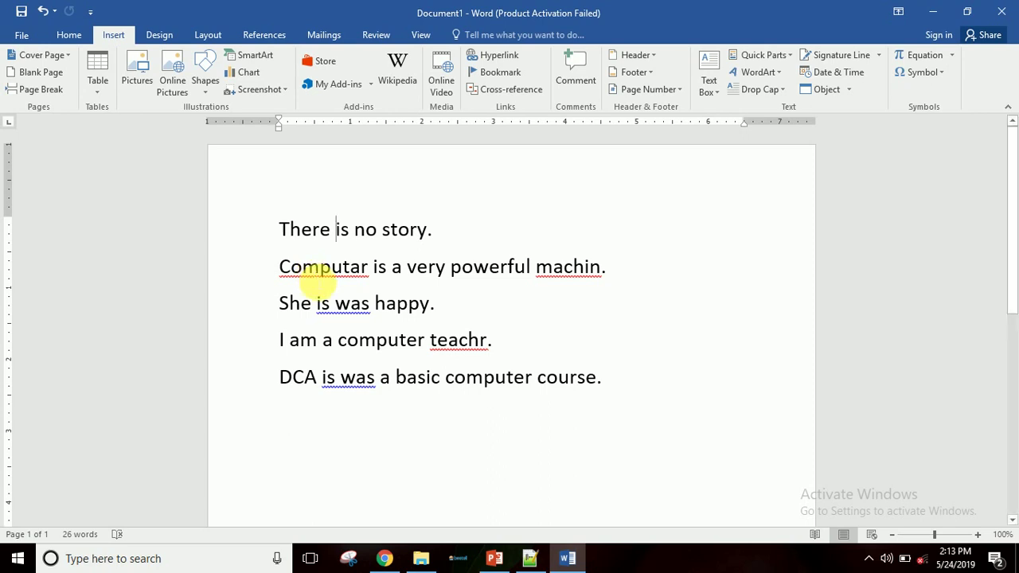
{"action": "right_click", "coordinate": [314, 279]}
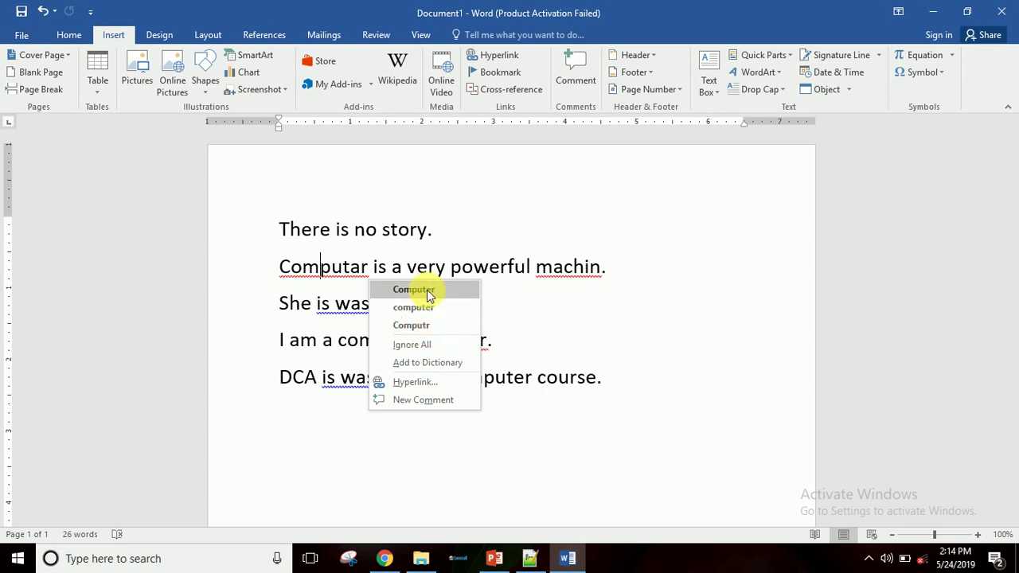
{"action": "left_click", "coordinate": [427, 289]}
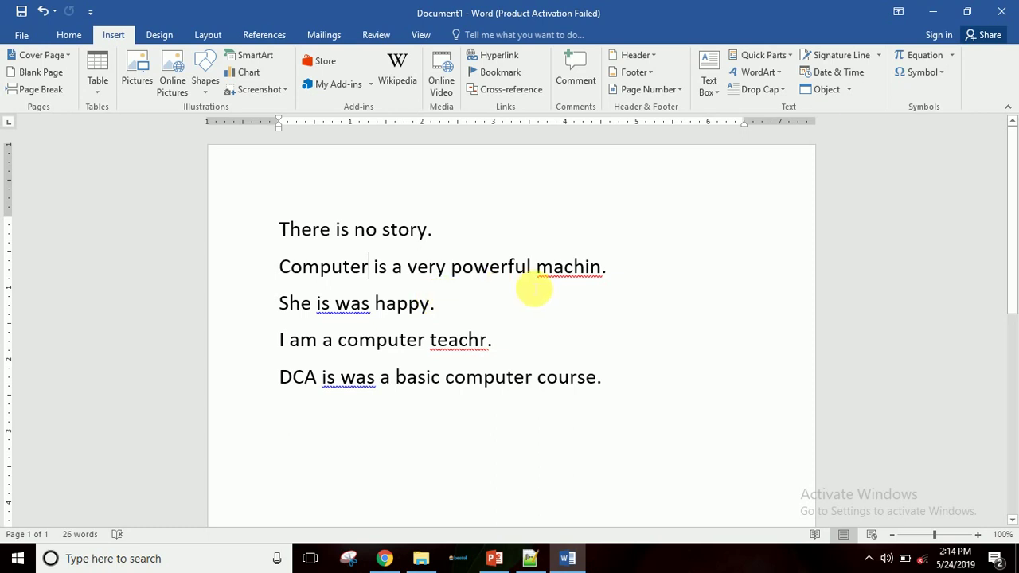
Accept the spelling suggestion 'machine' for 'machin' in the second sentence
{"action": "right_click", "coordinate": [562, 282]}
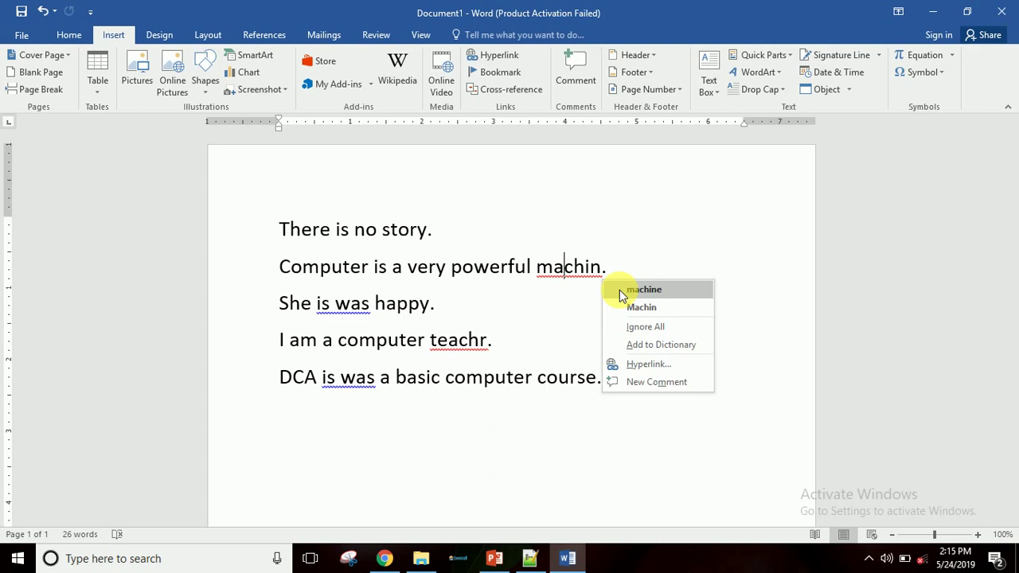
{"action": "left_click", "coordinate": [620, 289]}
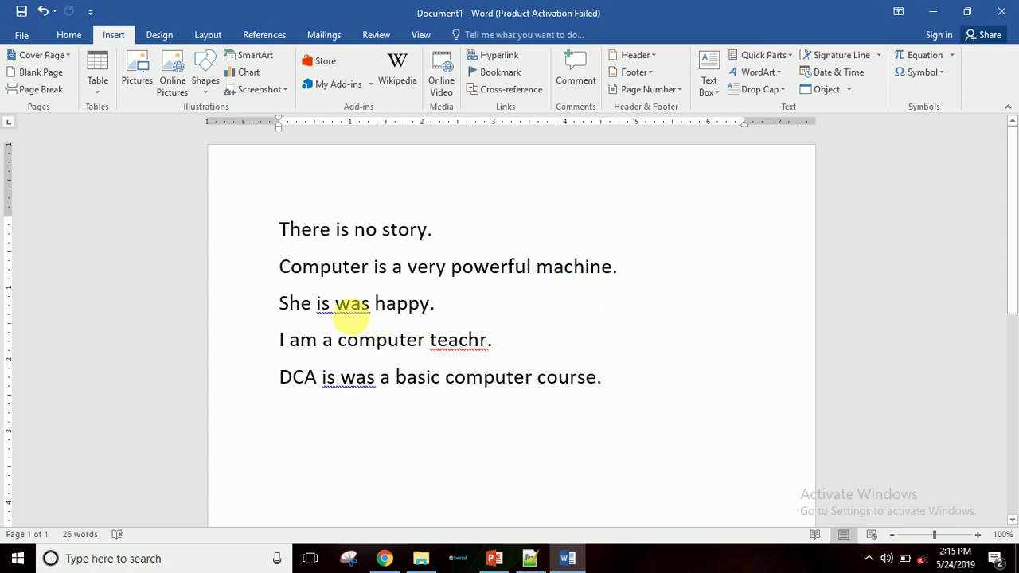
Change 'is was' to 'is' in the third sentence and 'teachr' to 'teachers'
{"action": "right_click", "coordinate": [350, 309]}
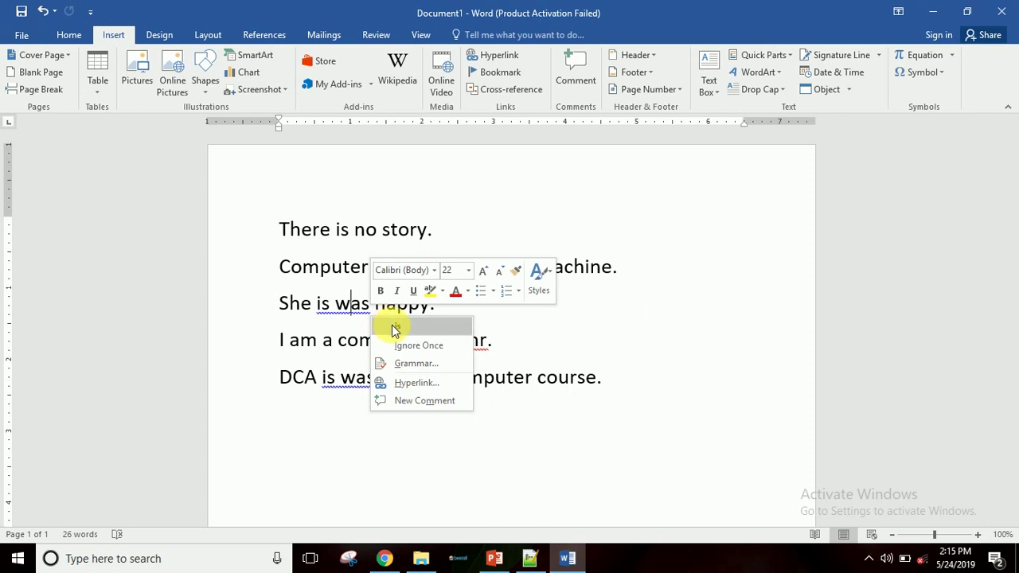
{"action": "left_click", "coordinate": [394, 327]}
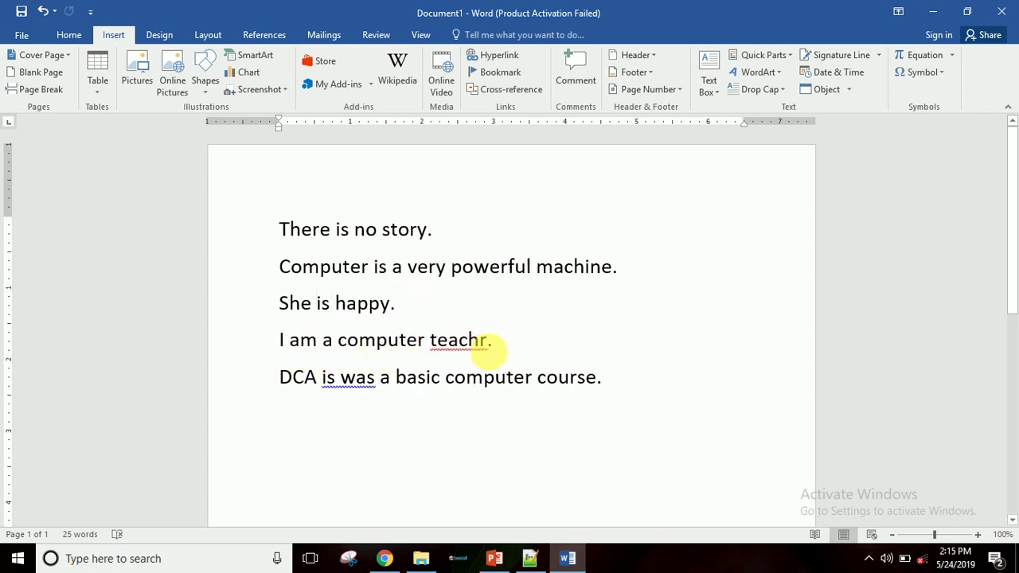
{"action": "right_click", "coordinate": [478, 351]}
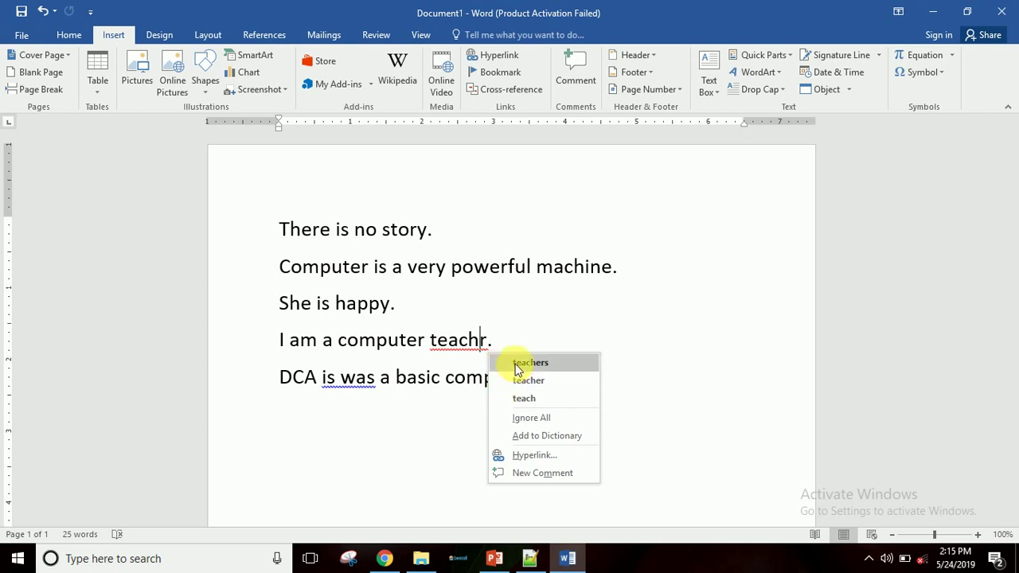
{"action": "left_click", "coordinate": [517, 362]}
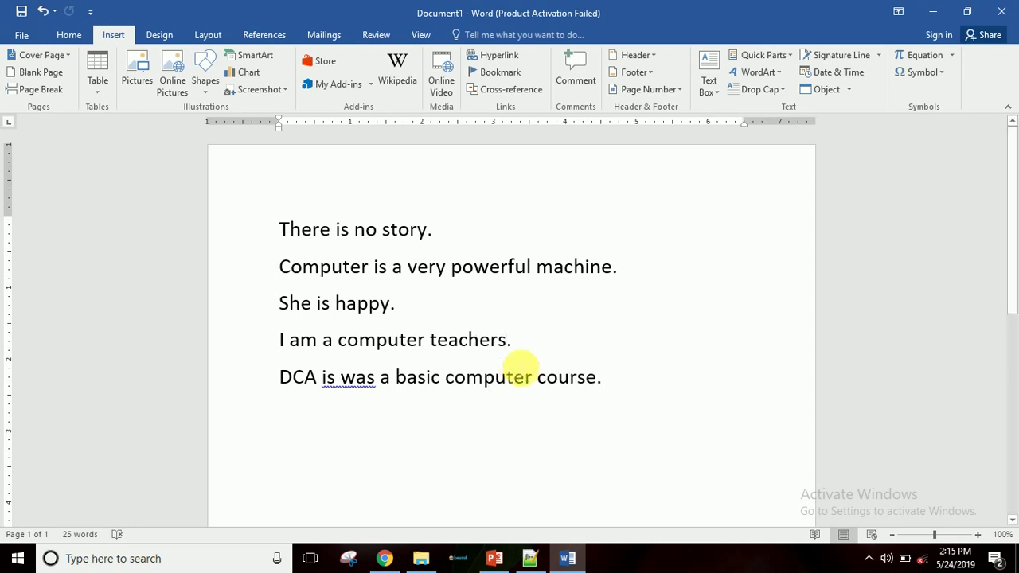
Apply the grammar suggestion 'teacher' so the sentence reads 'I am a computer teacher.'
{"action": "left_click", "coordinate": [512, 376]}
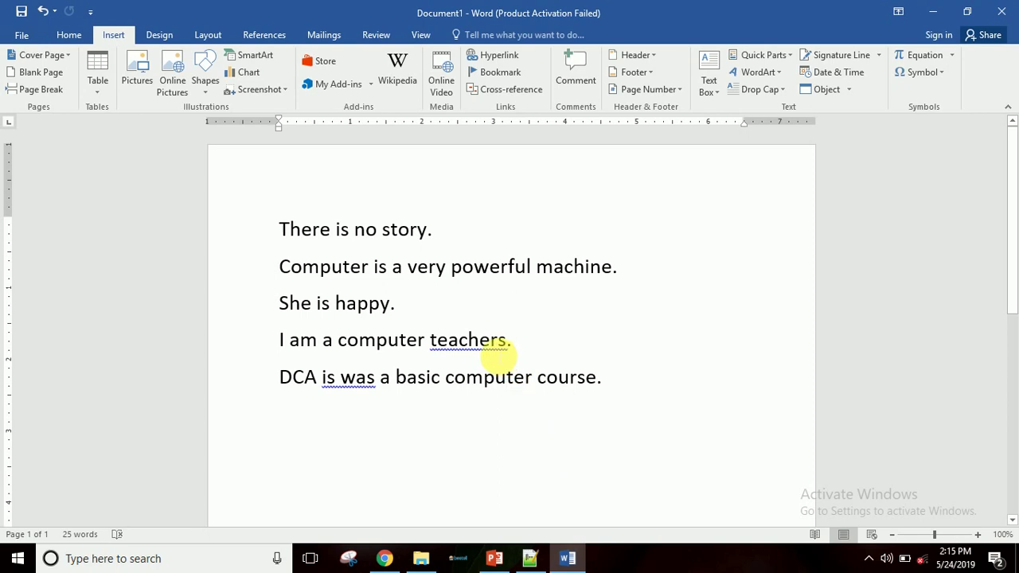
{"action": "right_click", "coordinate": [494, 355]}
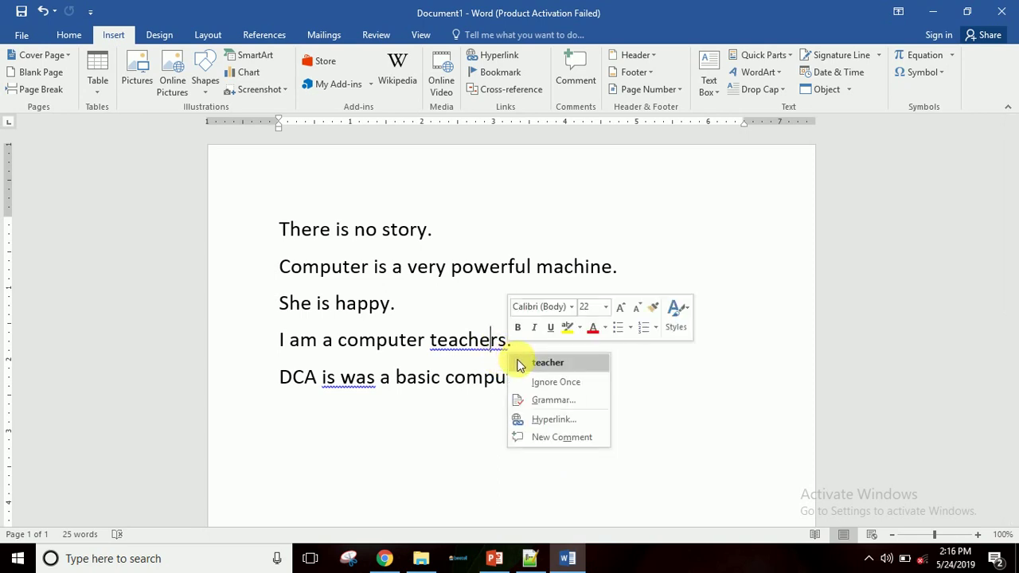
{"action": "left_click", "coordinate": [519, 365]}
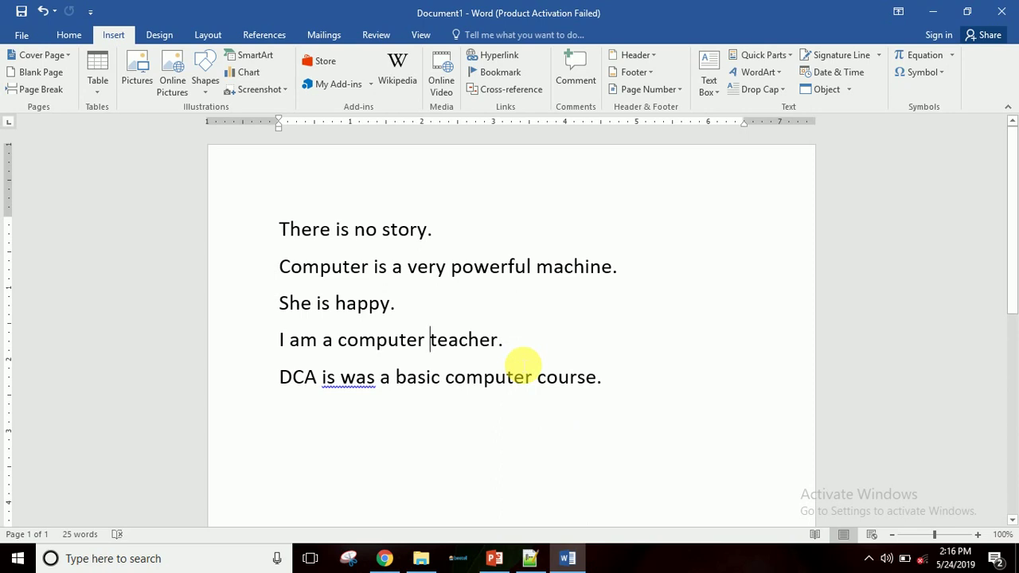
{"action": "key", "text": "Down"}
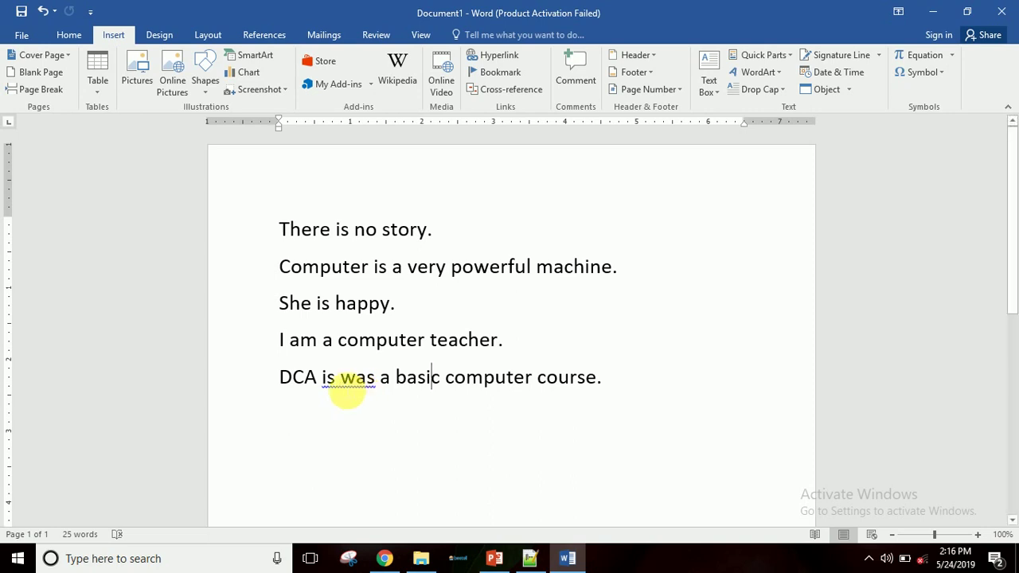
Show the grammar suggestions for the flagged 'is was' in 'DCA is was a basic computer course.'
{"action": "left_click", "coordinate": [357, 382]}
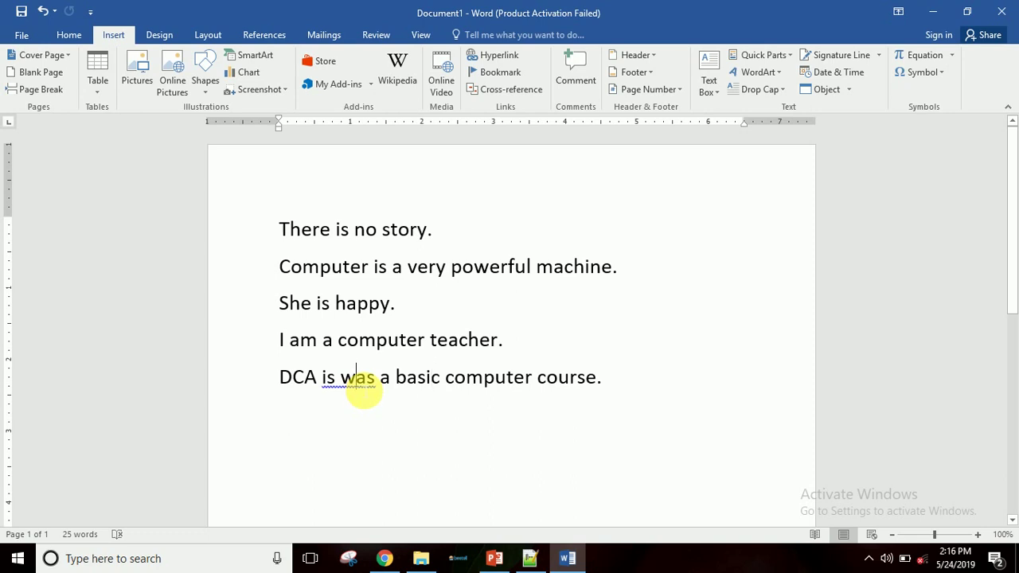
{"action": "right_click", "coordinate": [364, 389]}
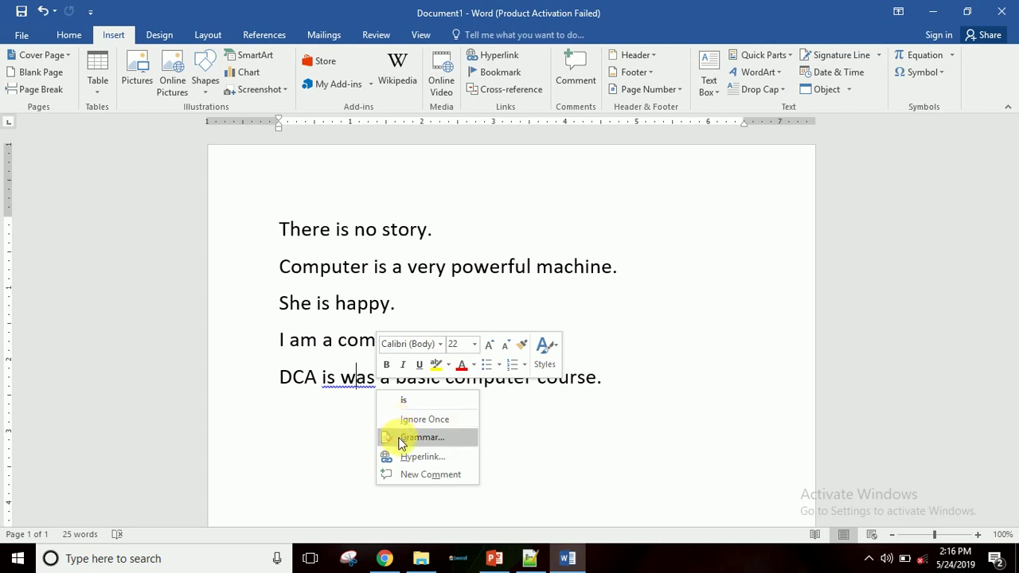
Use the Grammar pane to change 'is was' to 'is' in the DCA sentence
{"action": "left_click", "coordinate": [402, 438]}
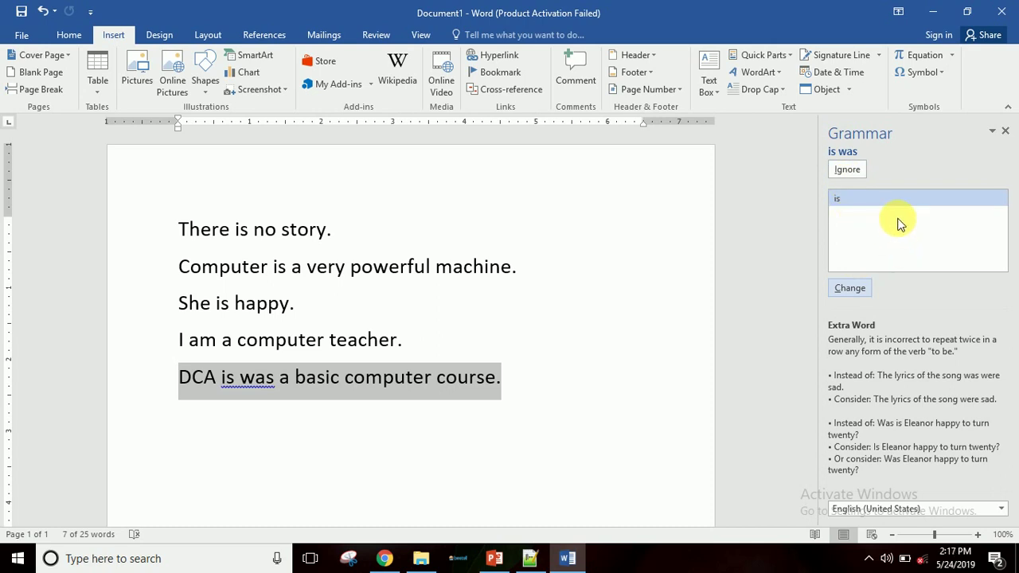
{"action": "left_click", "coordinate": [844, 204]}
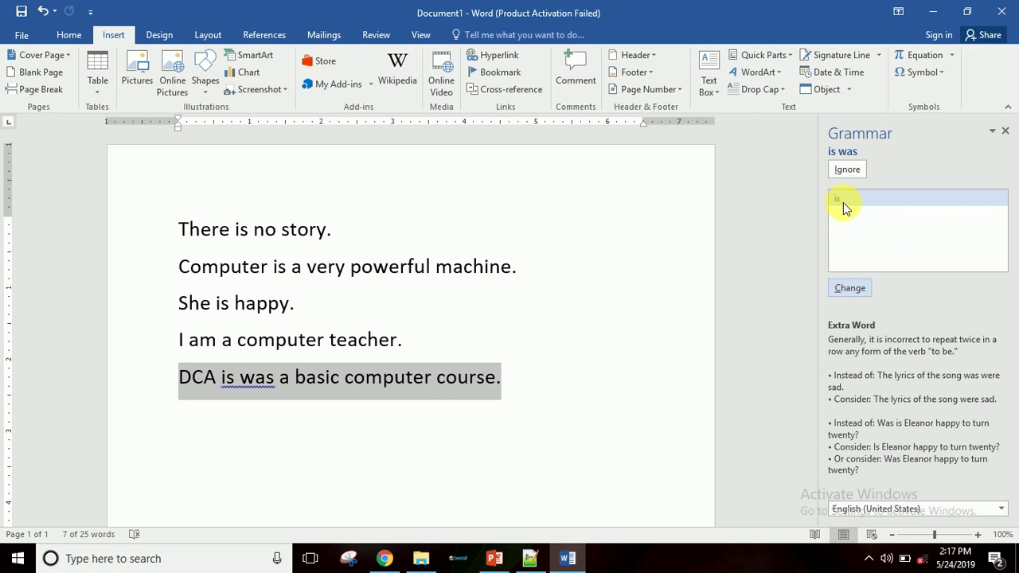
{"action": "left_click", "coordinate": [846, 291]}
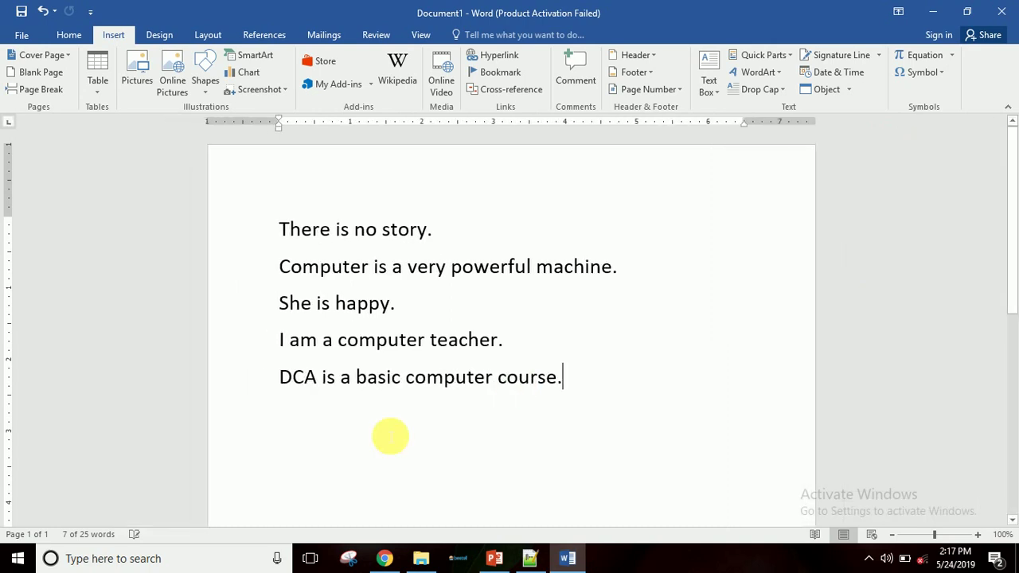
{"action": "left_click", "coordinate": [343, 381]}
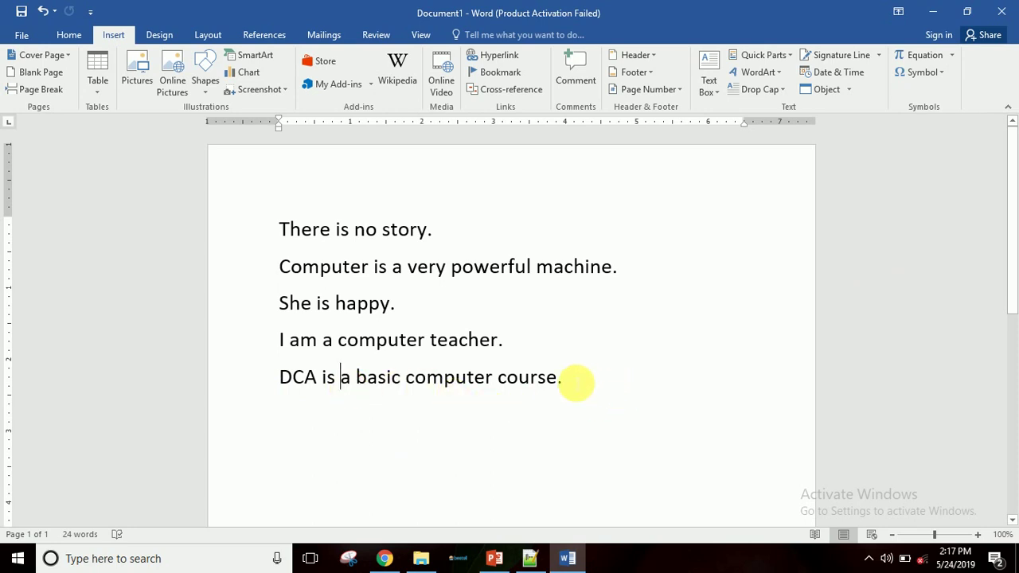
Type a person's name on a new line after 'course.' and mark it Ignore All
{"action": "left_click", "coordinate": [576, 383]}
{"action": "key", "text": "Return"}
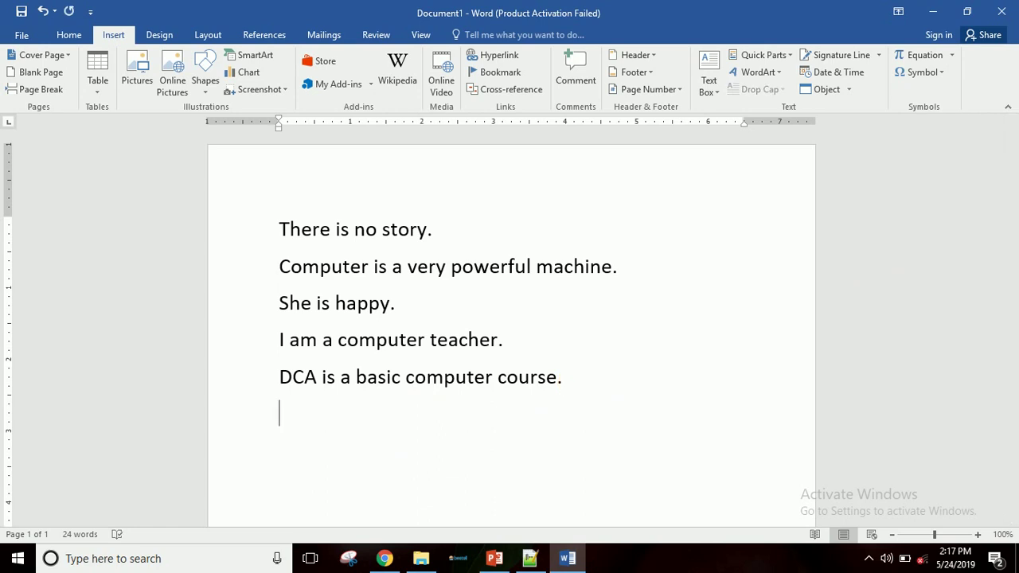
{"action": "type", "text": "R"}
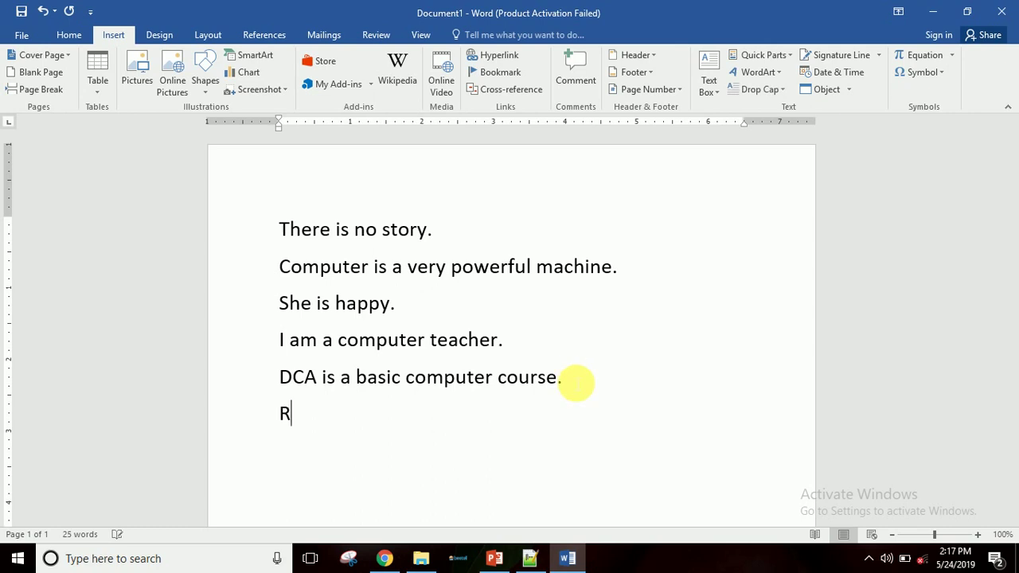
{"action": "type", "text": "ekha"}
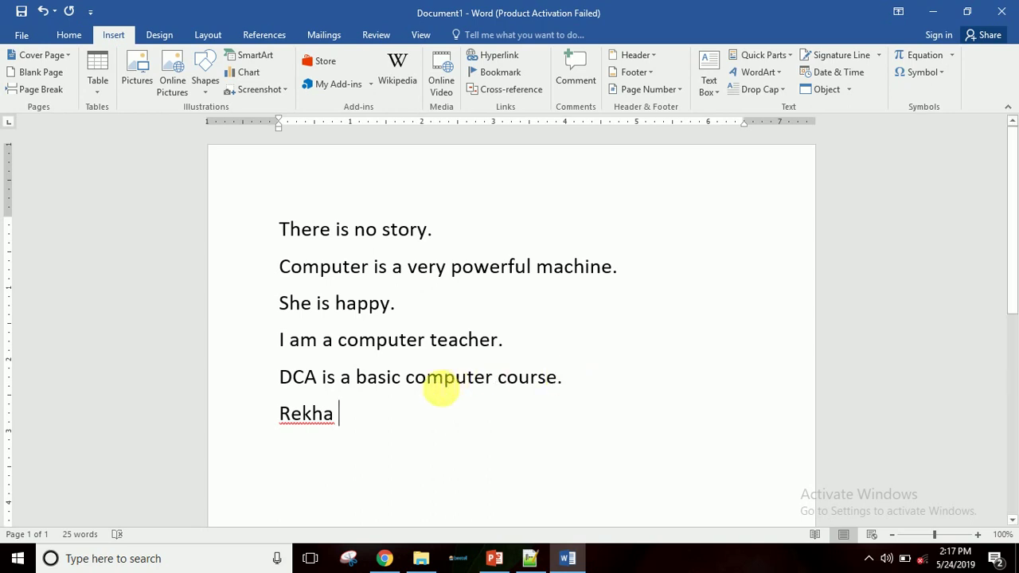
{"action": "right_click", "coordinate": [311, 421]}
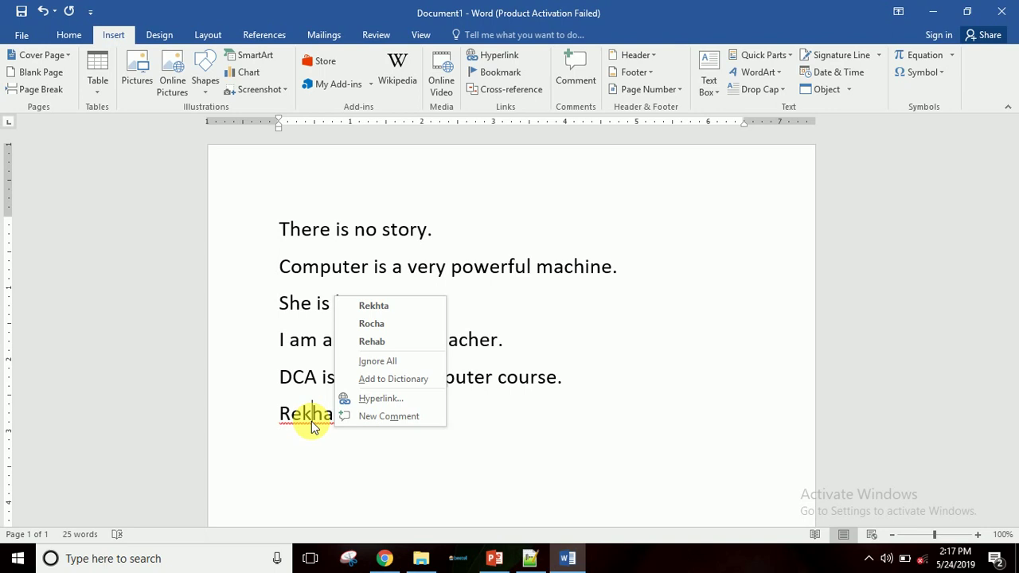
{"action": "left_click", "coordinate": [373, 362]}
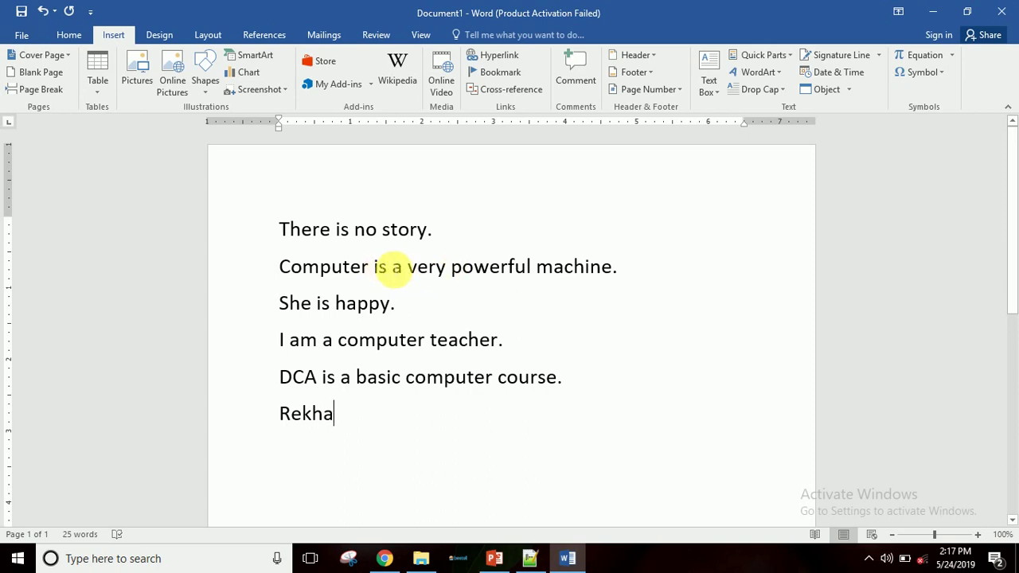
{"action": "left_click", "coordinate": [394, 269]}
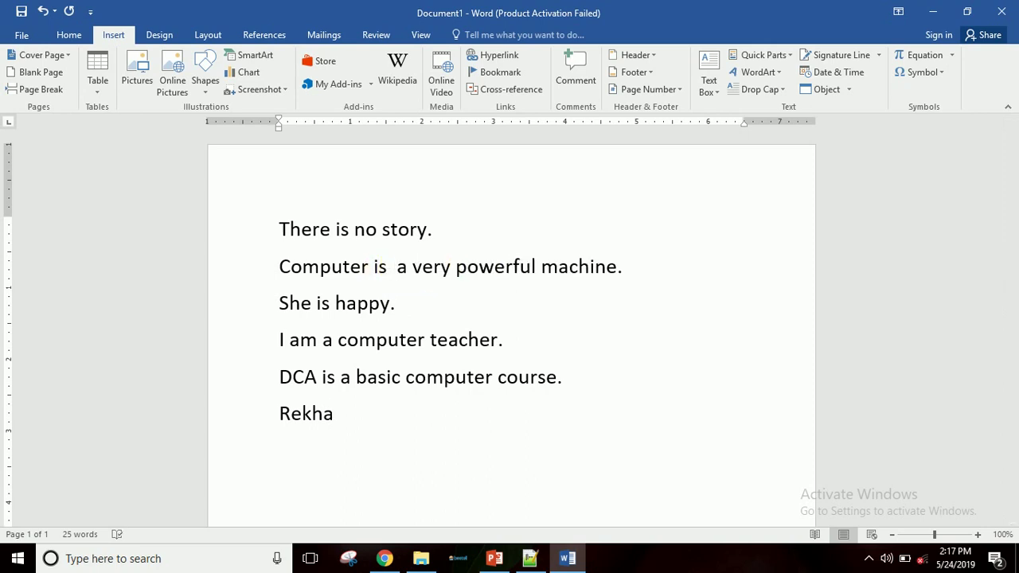
{"action": "key", "text": "Down"}
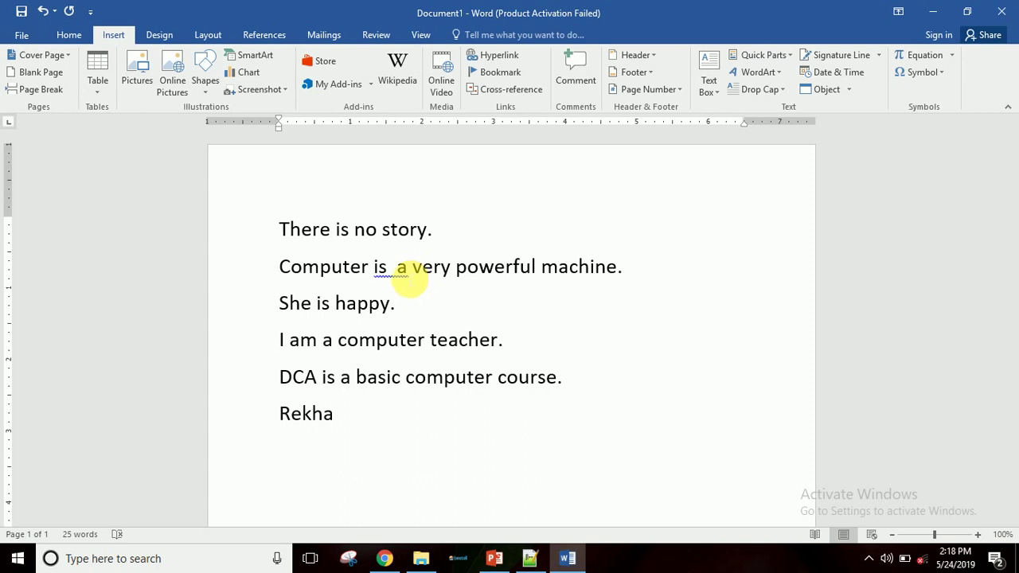
{"action": "left_click", "coordinate": [395, 266]}
{"action": "key", "text": "BackSpace"}
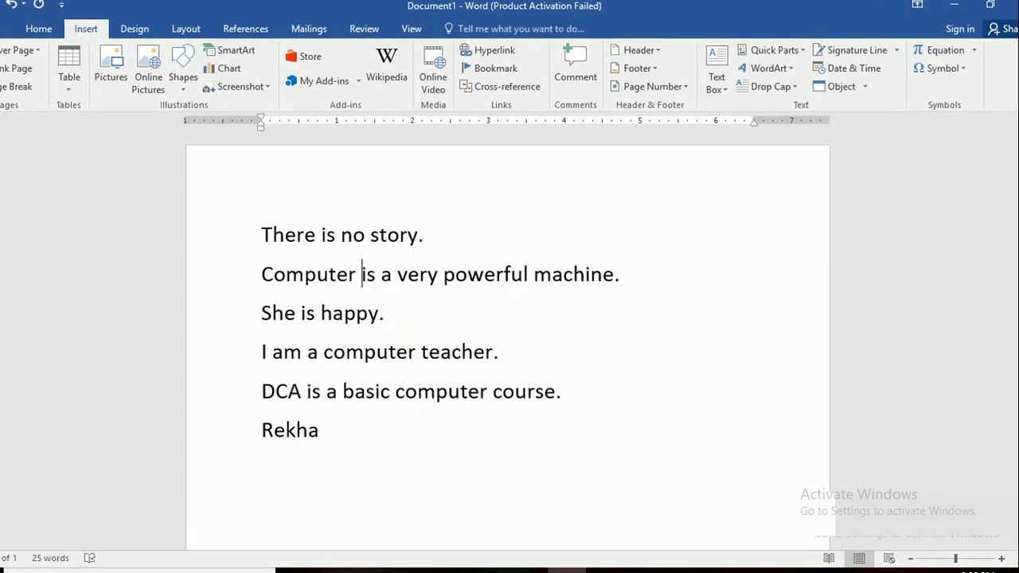